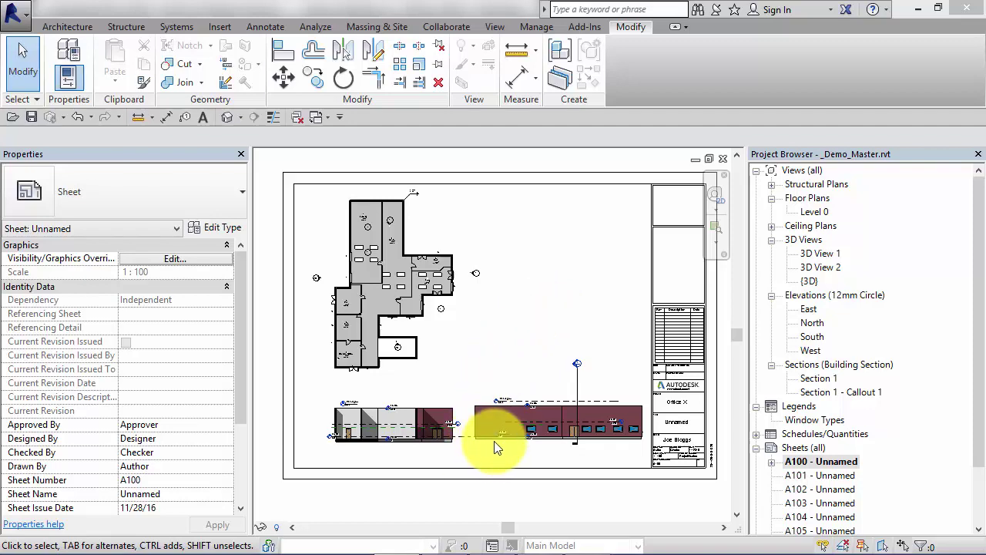
Step: Zoom and pan around sheet A100 to inspect its floor plan and elevations
{"action": "scroll", "coordinate": [522, 396], "scroll_direction": "up", "scroll_amount": 8}
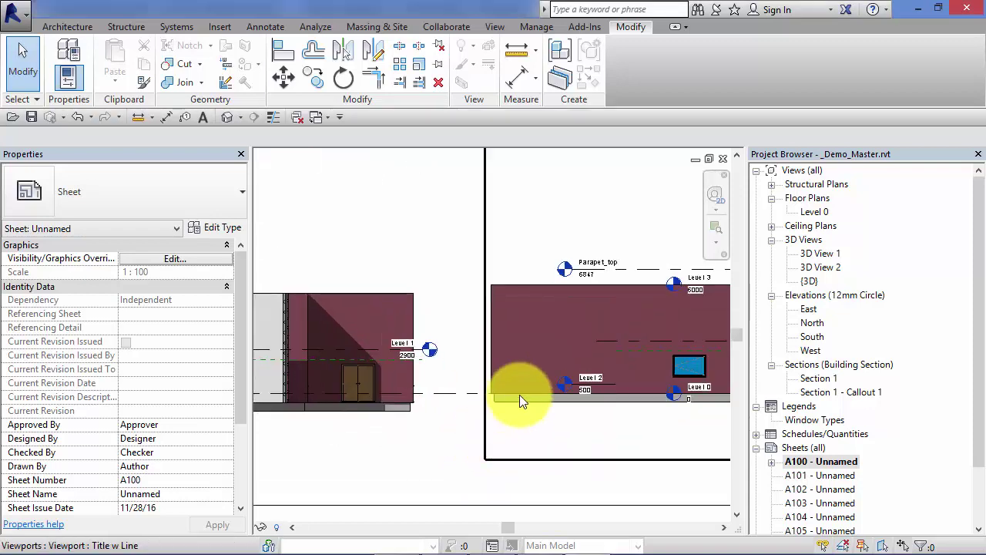
{"action": "scroll", "coordinate": [475, 377], "scroll_direction": "up", "scroll_amount": 3}
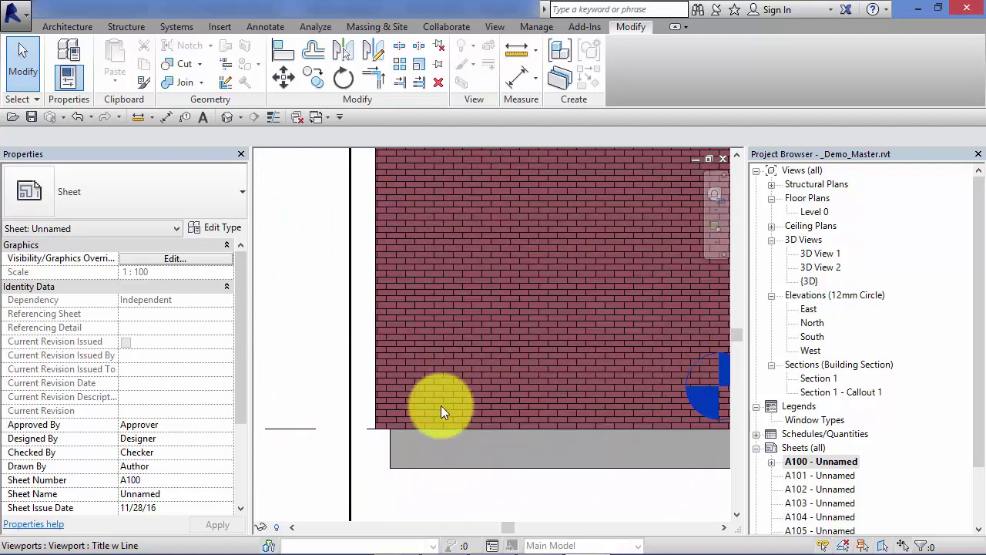
{"action": "scroll", "coordinate": [493, 426], "scroll_direction": "down", "scroll_amount": 8}
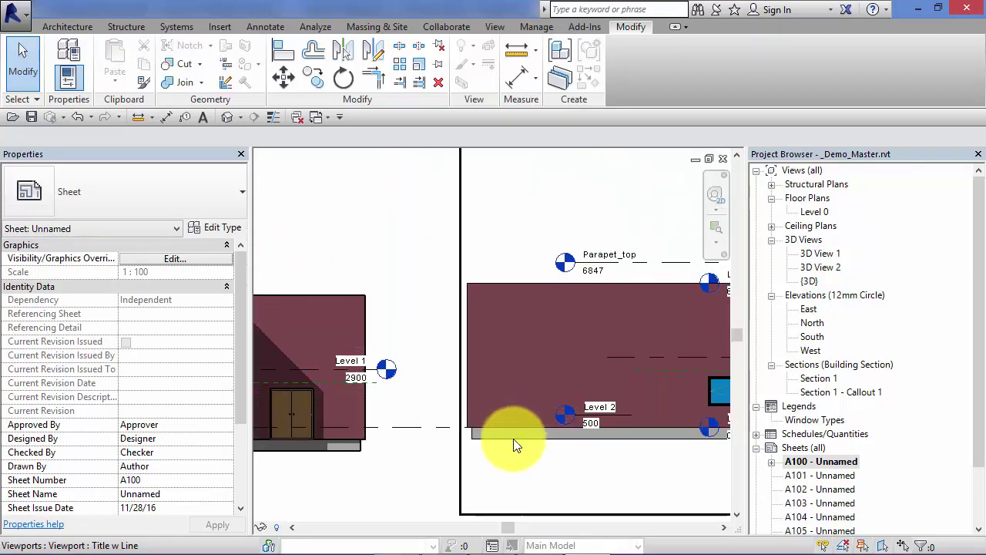
{"action": "middle_click_drag", "start_coordinate": [440, 244], "coordinate": [534, 383]}
{"action": "scroll", "coordinate": [539, 304], "scroll_direction": "down", "scroll_amount": 2}
{"action": "scroll", "coordinate": [577, 342], "scroll_direction": "down", "scroll_amount": 4}
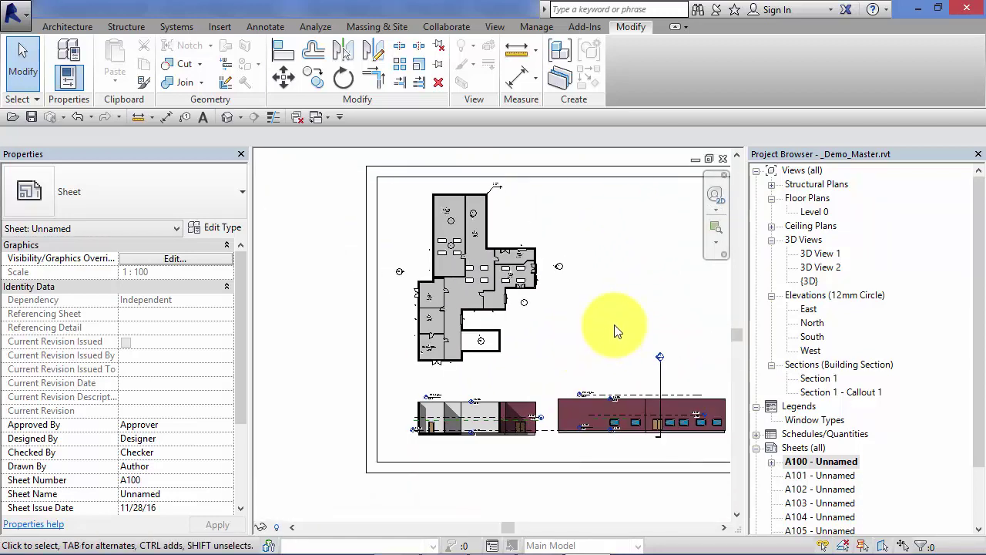
{"action": "middle_click_drag", "start_coordinate": [608, 331], "coordinate": [537, 337]}
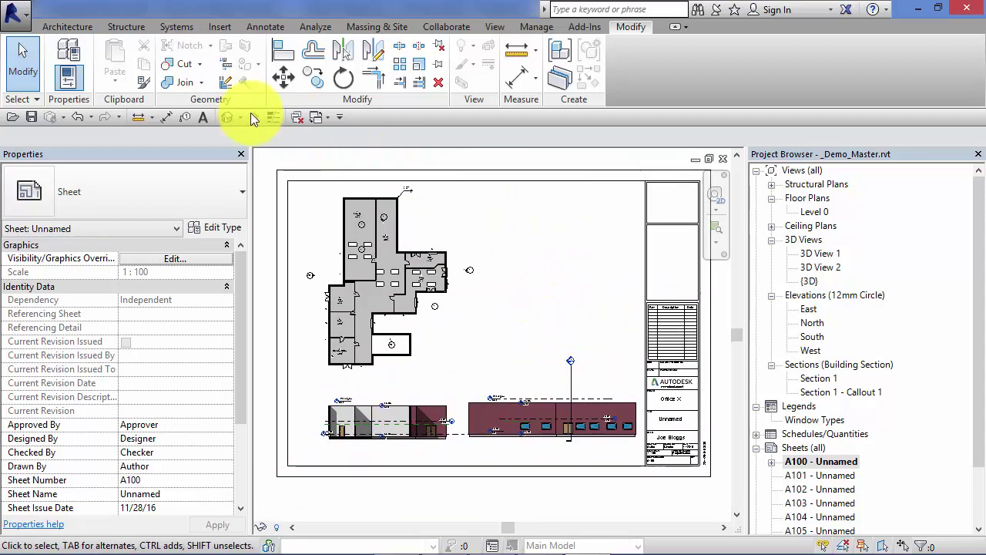
Step: Open Print, reposition the dialog, and review the HP Photosmart B110 printer list and properties
{"action": "left_click", "coordinate": [28, 13]}
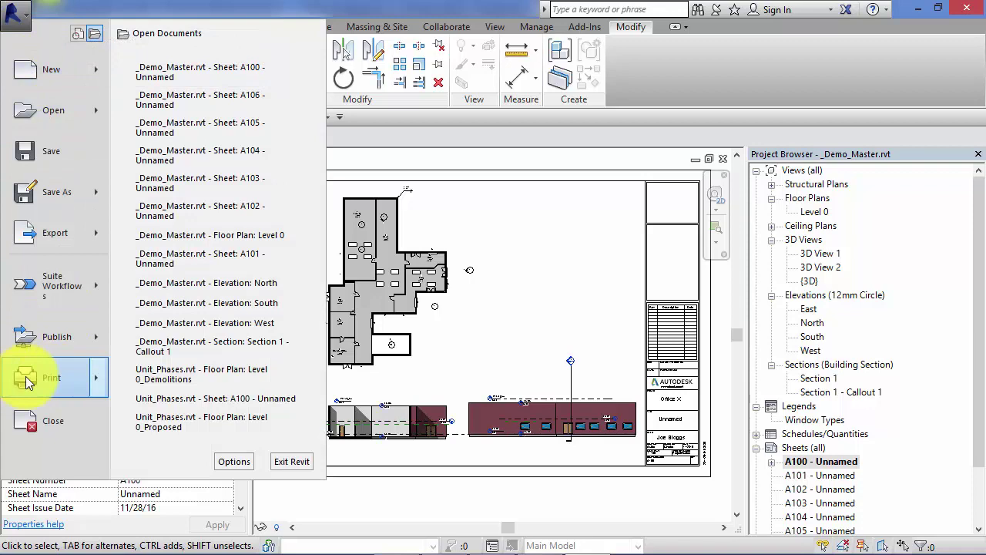
{"action": "left_click", "coordinate": [60, 379]}
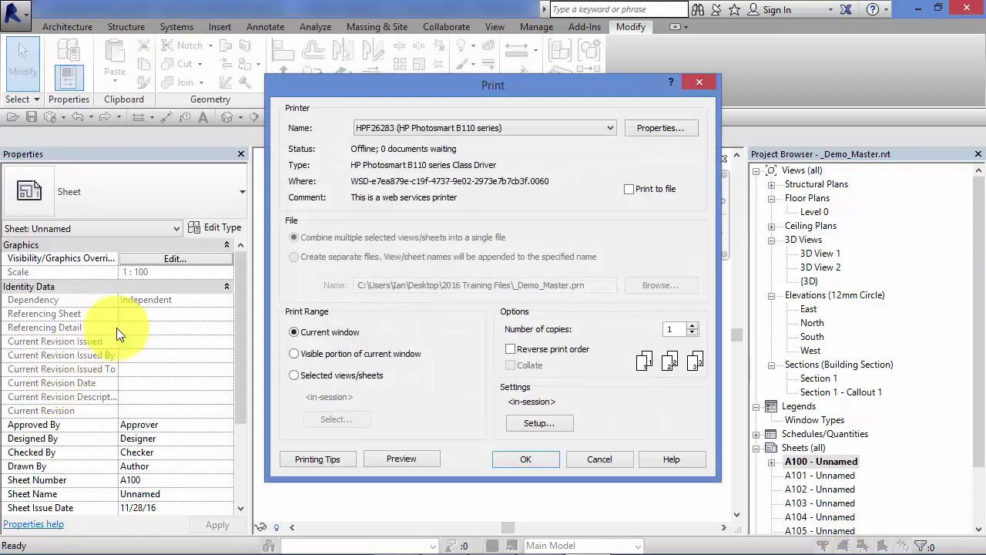
{"action": "left_click_drag", "start_coordinate": [425, 89], "coordinate": [387, 65]}
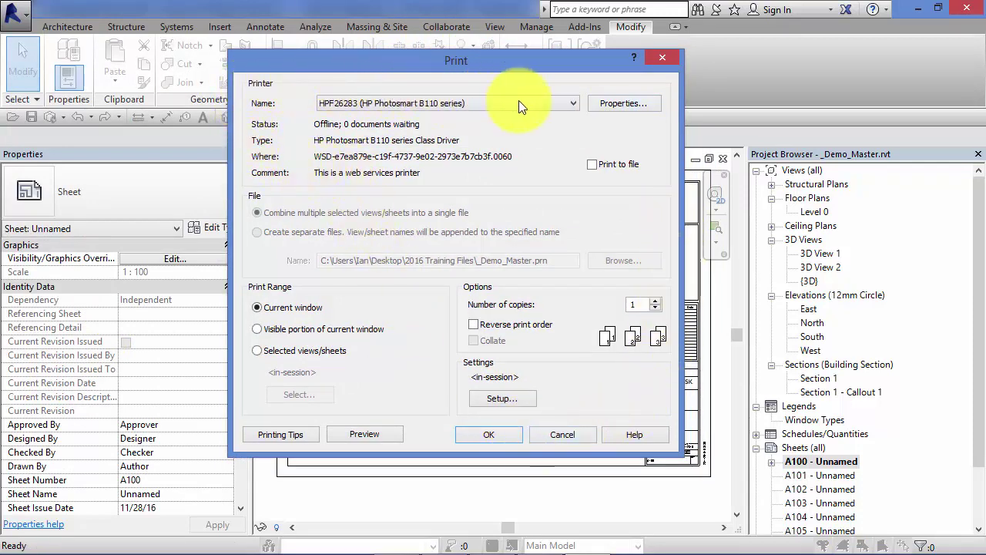
{"action": "left_click", "coordinate": [574, 105]}
{"action": "left_click", "coordinate": [576, 104]}
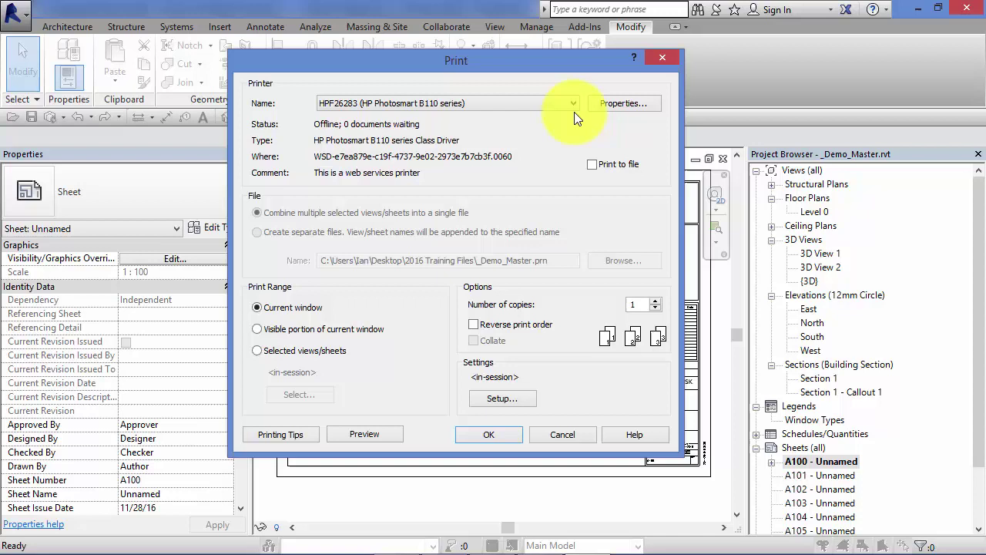
{"action": "left_click", "coordinate": [610, 109]}
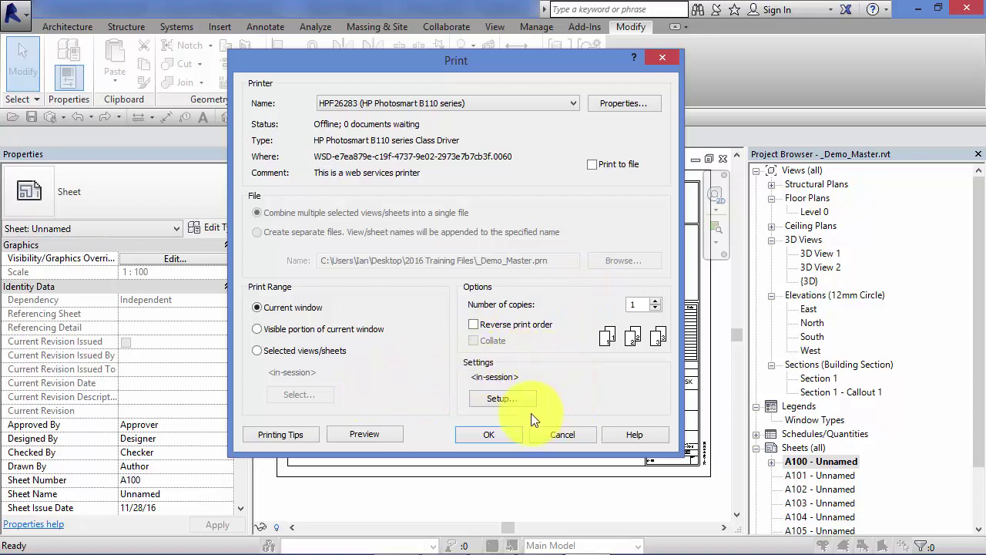
Step: In Print Setup, set Zoom to 100% size instead of fit to page
{"action": "left_click", "coordinate": [516, 399]}
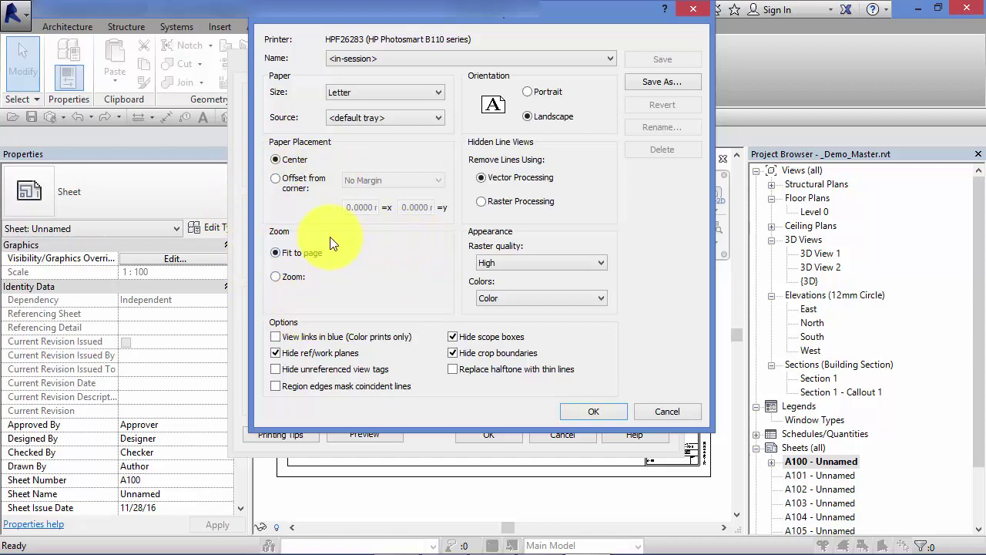
{"action": "left_click", "coordinate": [277, 277]}
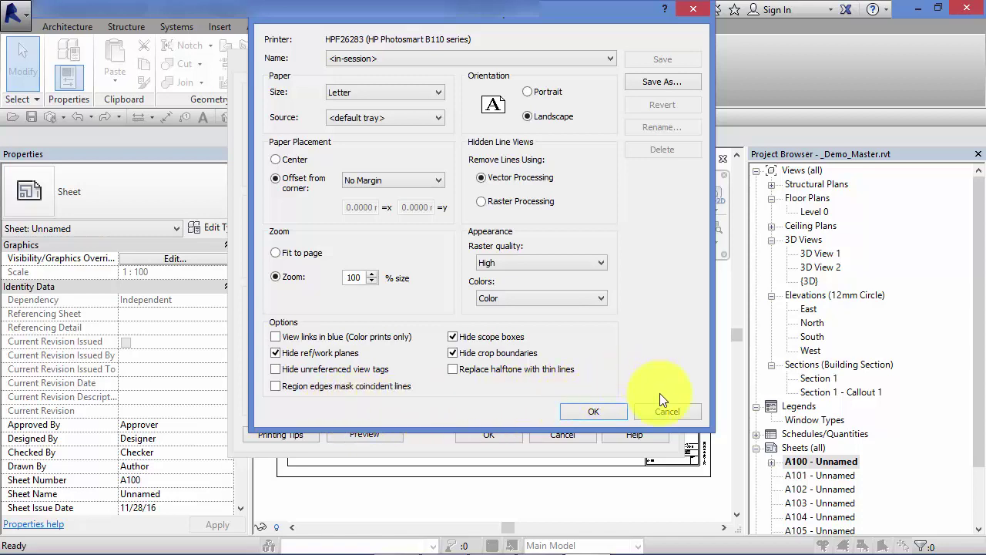
Step: Cancel Print Setup, discarding its changes and returning to the Print dialog
{"action": "left_click", "coordinate": [663, 415]}
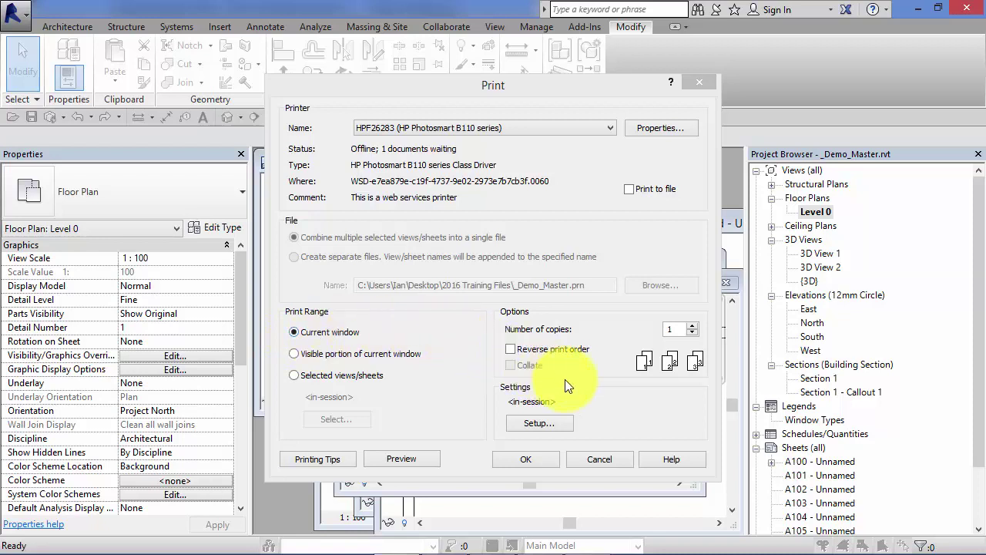
{"action": "left_click", "coordinate": [520, 87]}
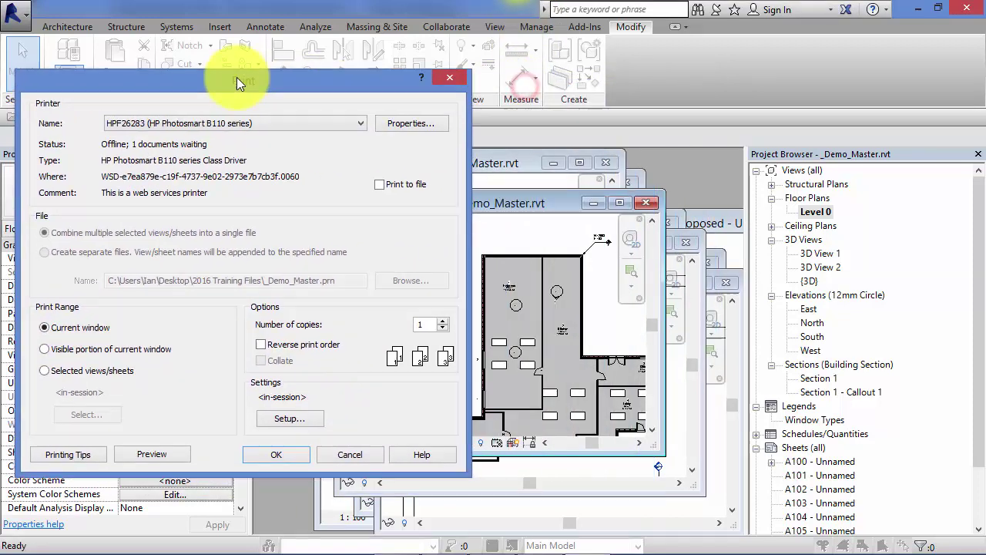
{"action": "left_click_drag", "start_coordinate": [236, 77], "coordinate": [57, 50]}
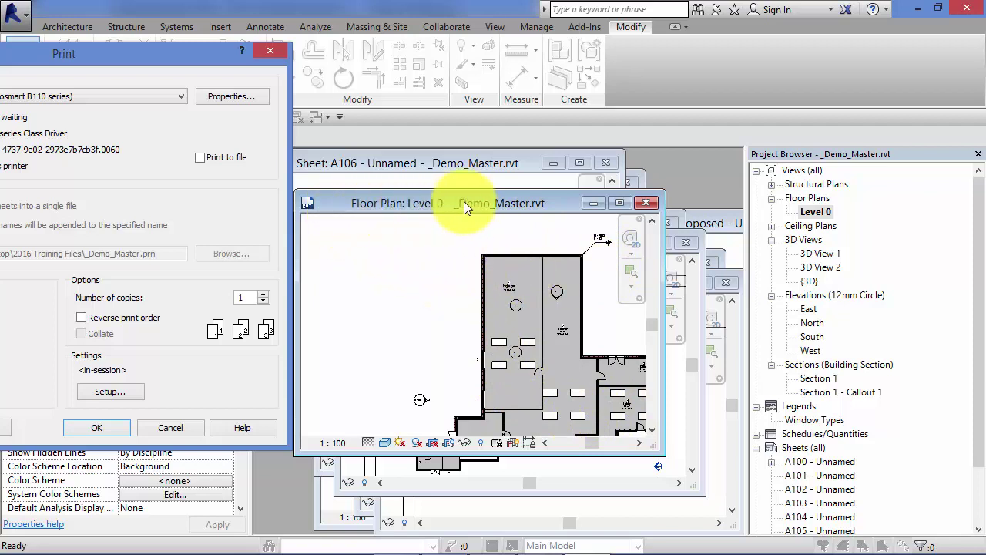
{"action": "left_click_drag", "start_coordinate": [163, 48], "coordinate": [567, 32]}
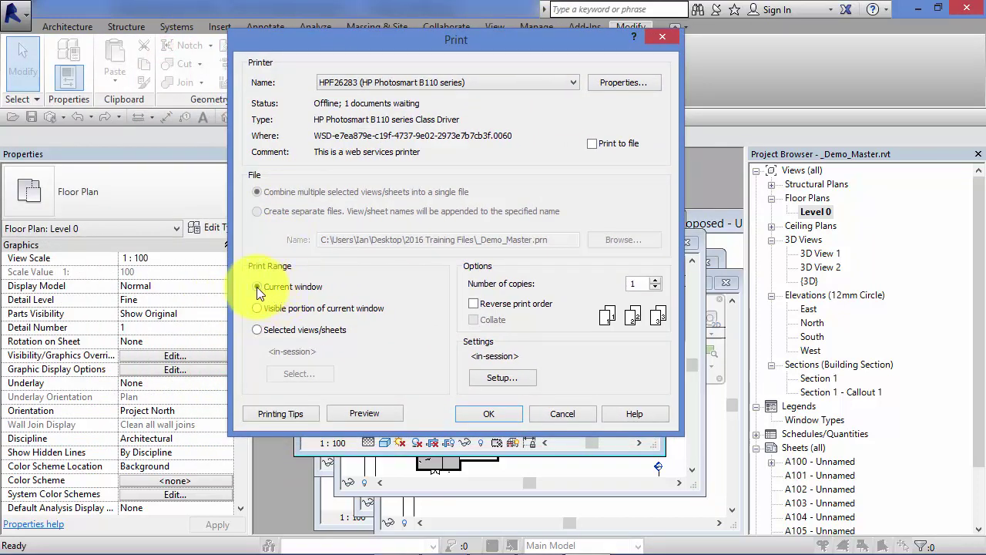
{"action": "left_click", "coordinate": [499, 410]}
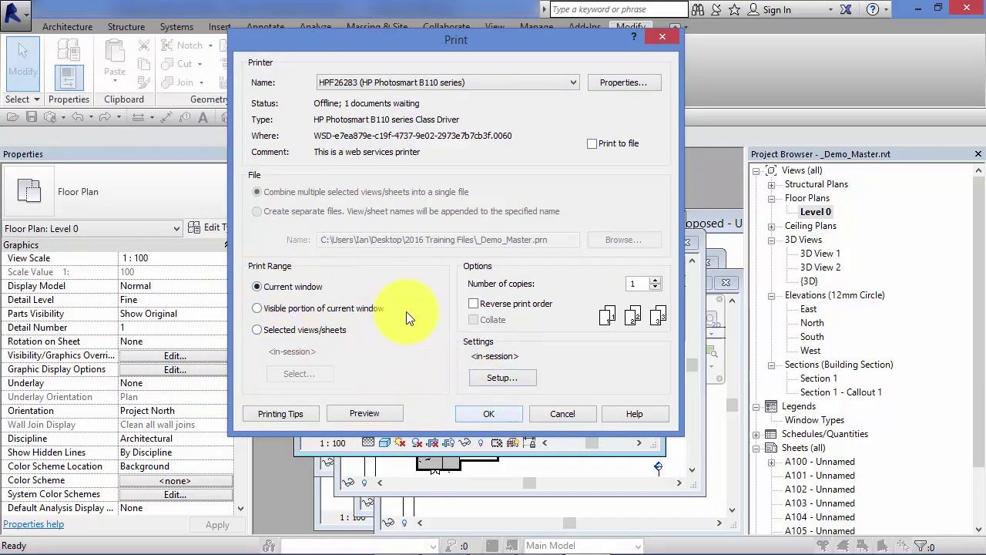
{"action": "left_click_drag", "start_coordinate": [496, 42], "coordinate": [67, 27]}
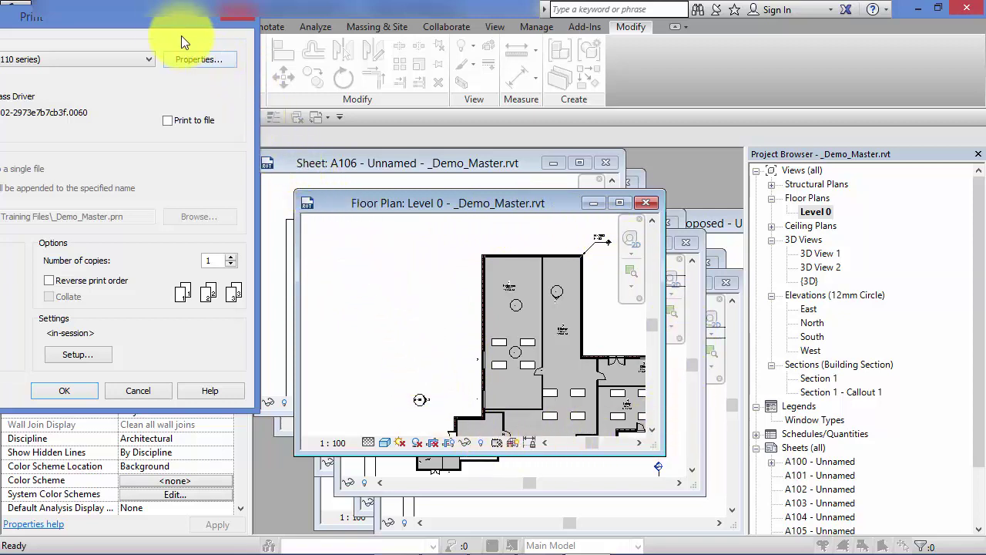
{"action": "left_click_drag", "start_coordinate": [179, 25], "coordinate": [692, 42]}
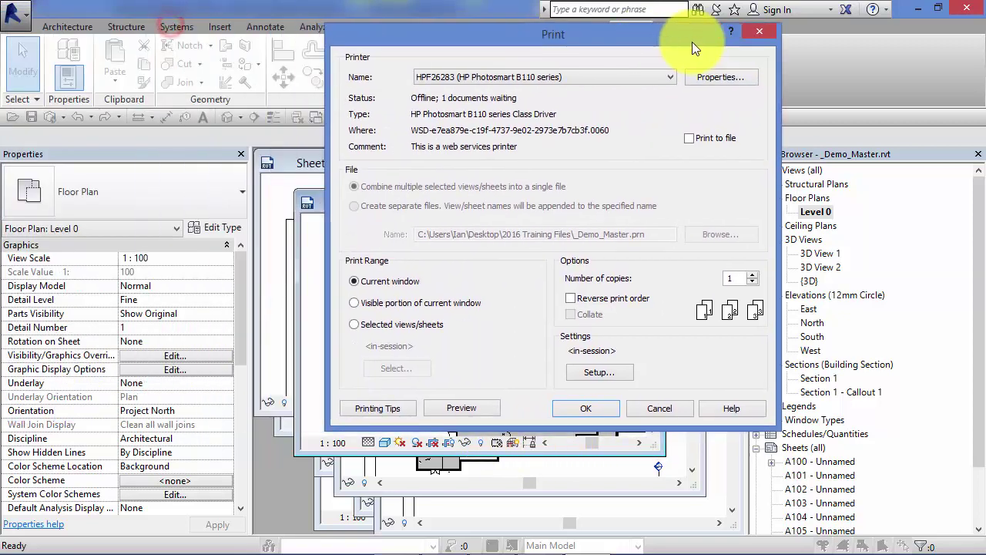
{"action": "left_click", "coordinate": [347, 303]}
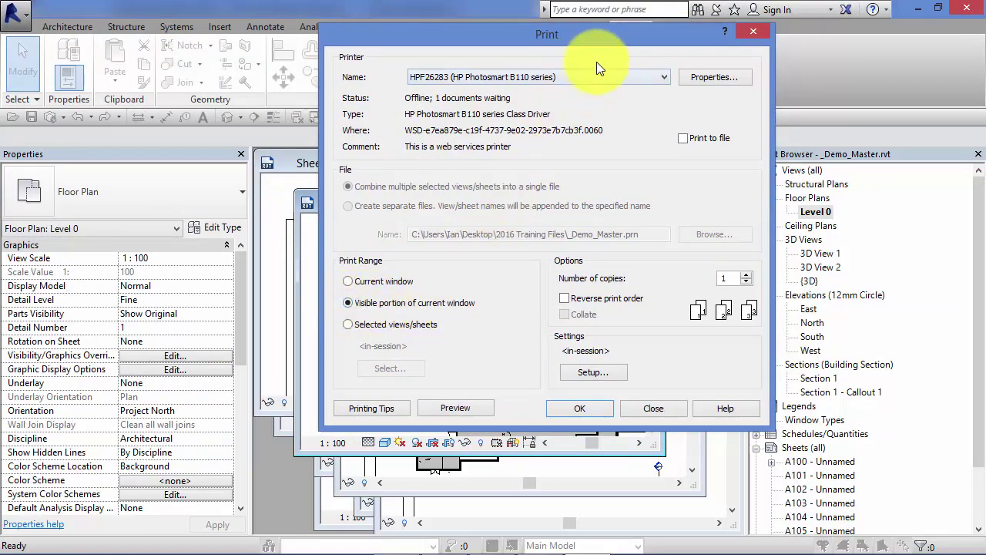
{"action": "left_click_drag", "start_coordinate": [611, 39], "coordinate": [154, 28]}
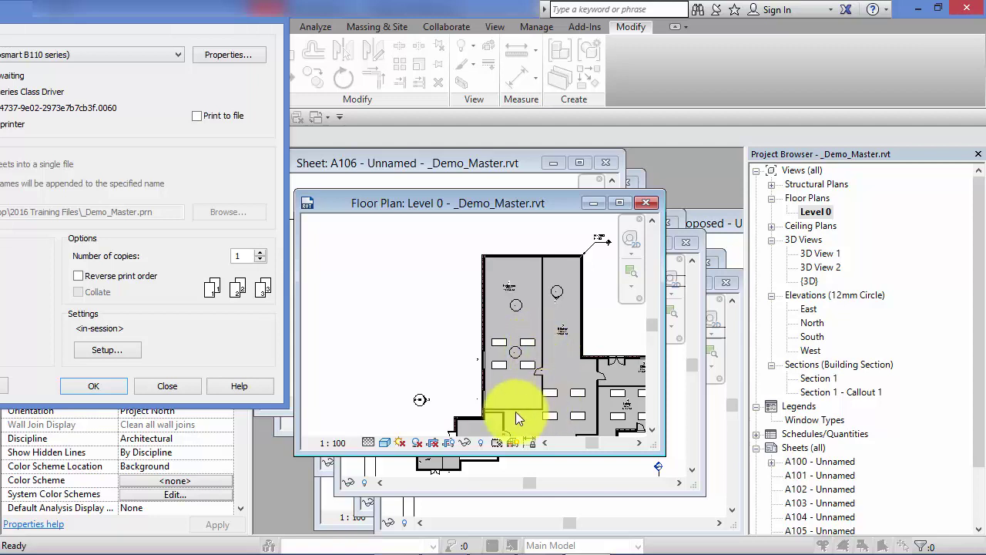
{"action": "left_click", "coordinate": [462, 371]}
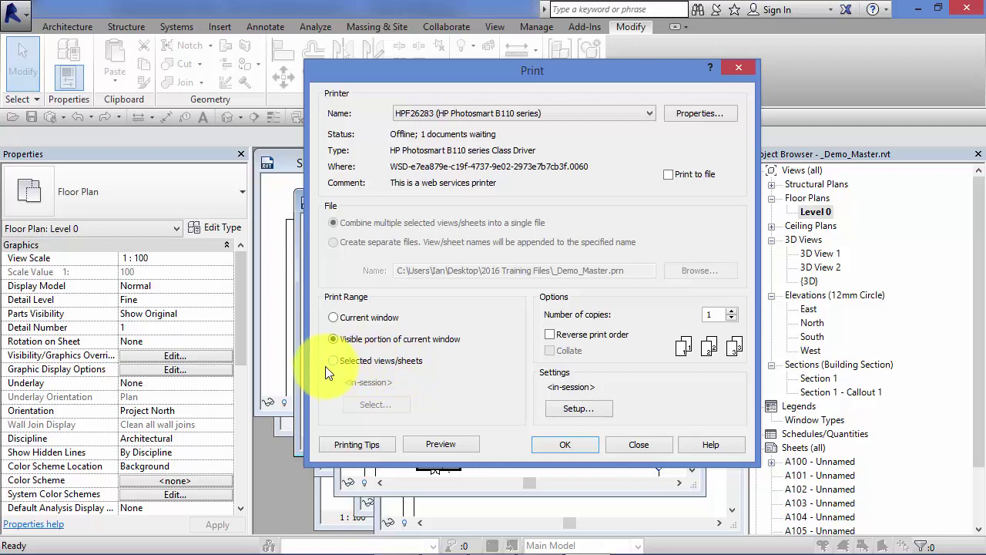
Step: Set the print range to Selected views/sheets and browse the View/Sheet Set list
{"action": "left_click", "coordinate": [334, 360]}
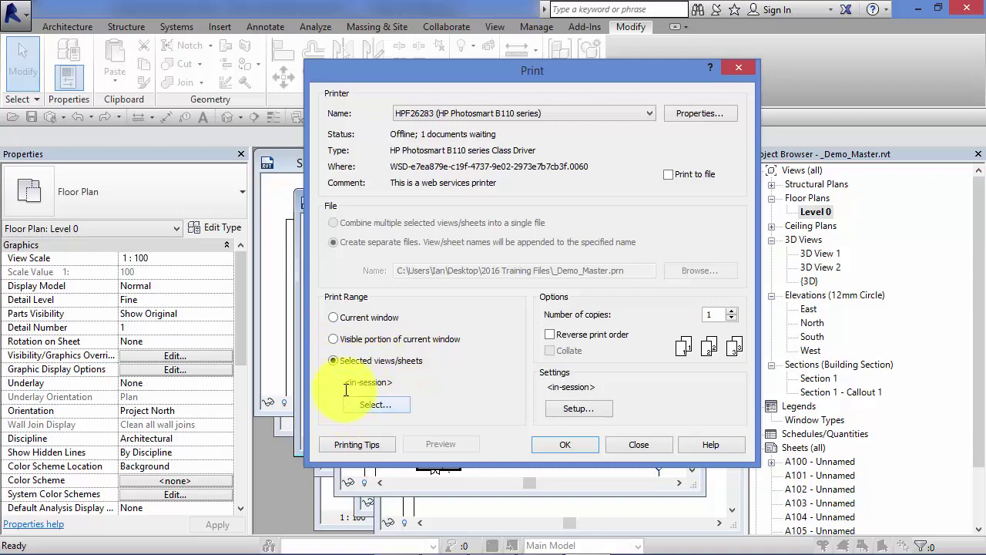
{"action": "left_click", "coordinate": [388, 407]}
{"action": "left_click_drag", "start_coordinate": [398, 49], "coordinate": [487, 38]}
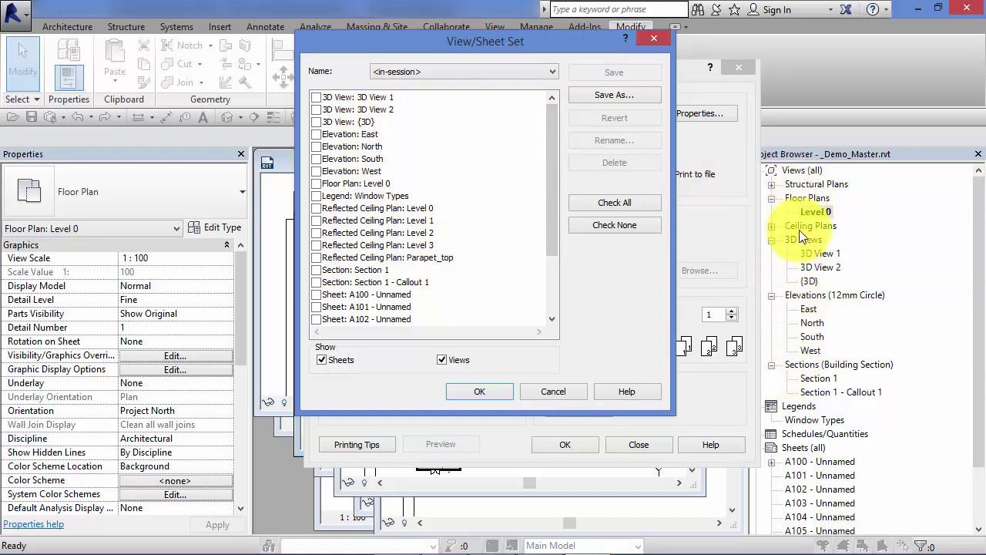
{"action": "mouse_move", "coordinate": [550, 153]}
{"action": "left_mouse_down"}
{"action": "mouse_move", "coordinate": [548, 223]}
{"action": "mouse_move", "coordinate": [546, 143]}
{"action": "left_mouse_up"}
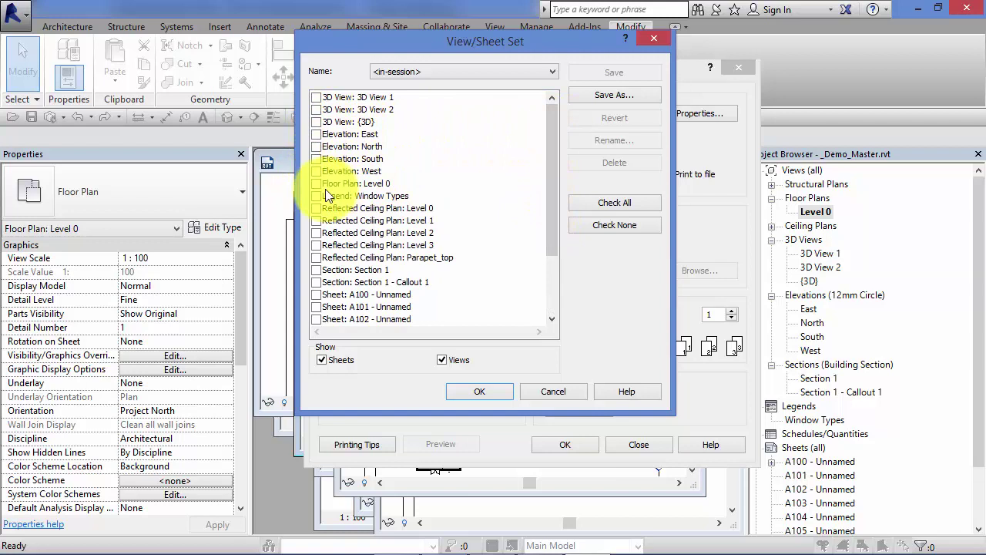
{"action": "left_click_drag", "start_coordinate": [552, 205], "coordinate": [550, 225]}
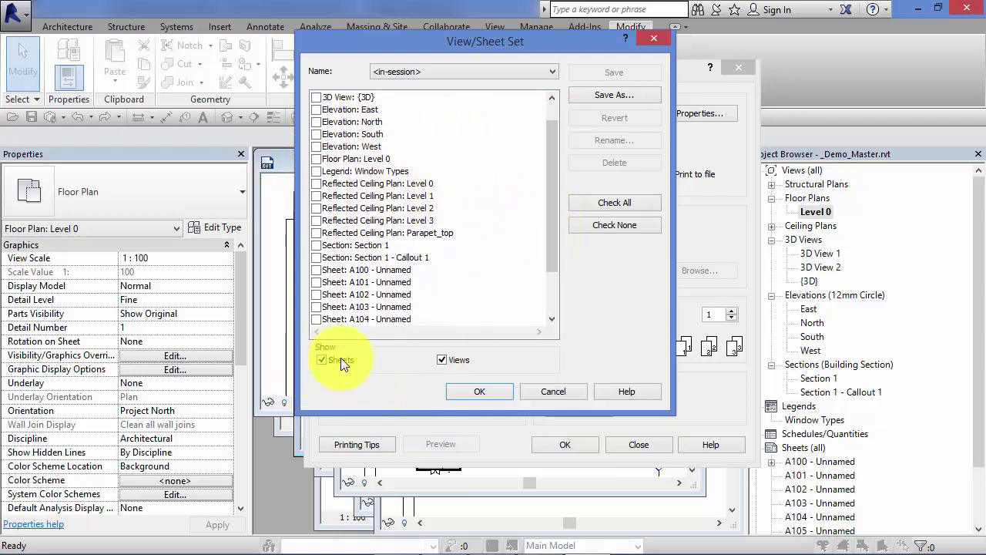
{"action": "left_click", "coordinate": [320, 360]}
{"action": "left_click", "coordinate": [320, 359]}
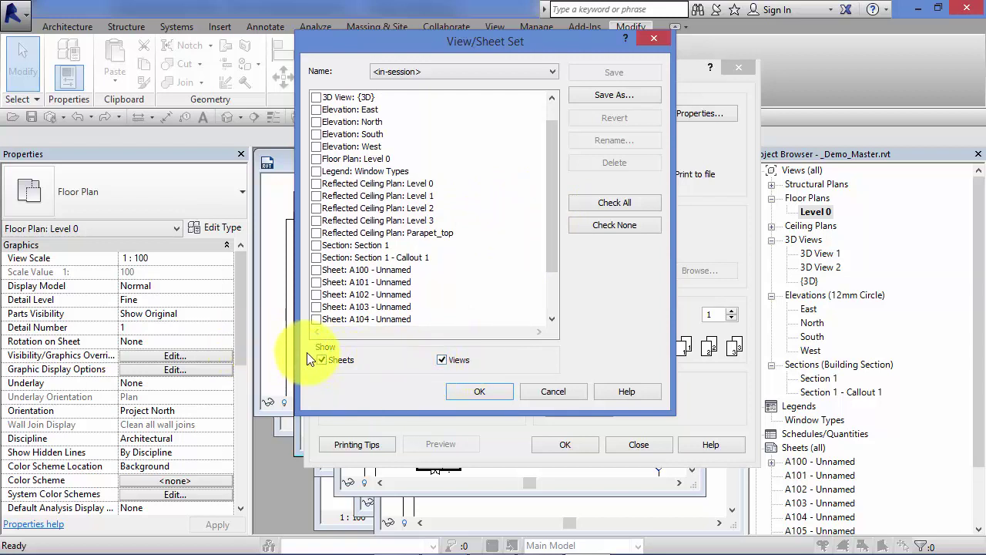
Step: List only sheets and check A103, A104 and A105 for printing
{"action": "left_click", "coordinate": [441, 359]}
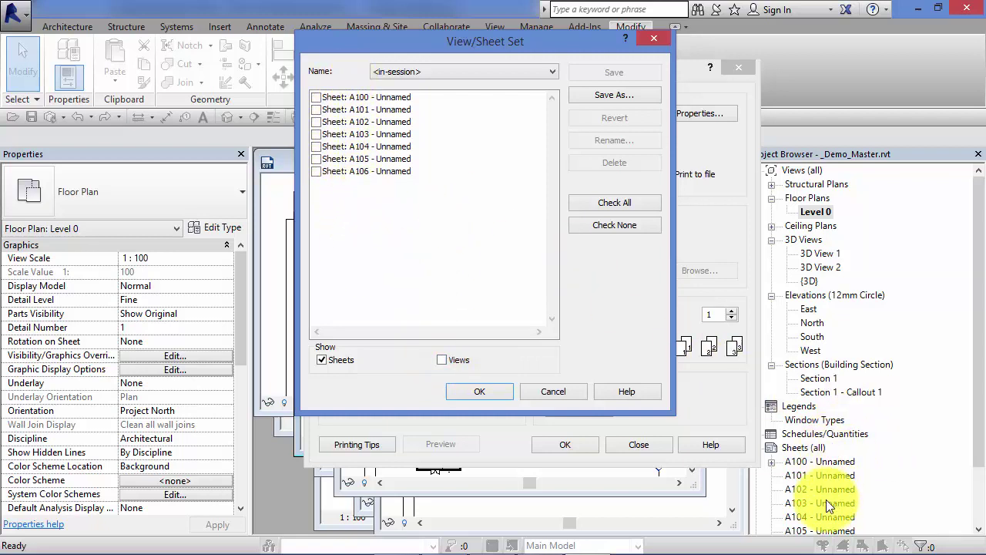
{"action": "left_click", "coordinate": [316, 134]}
{"action": "left_click", "coordinate": [315, 147]}
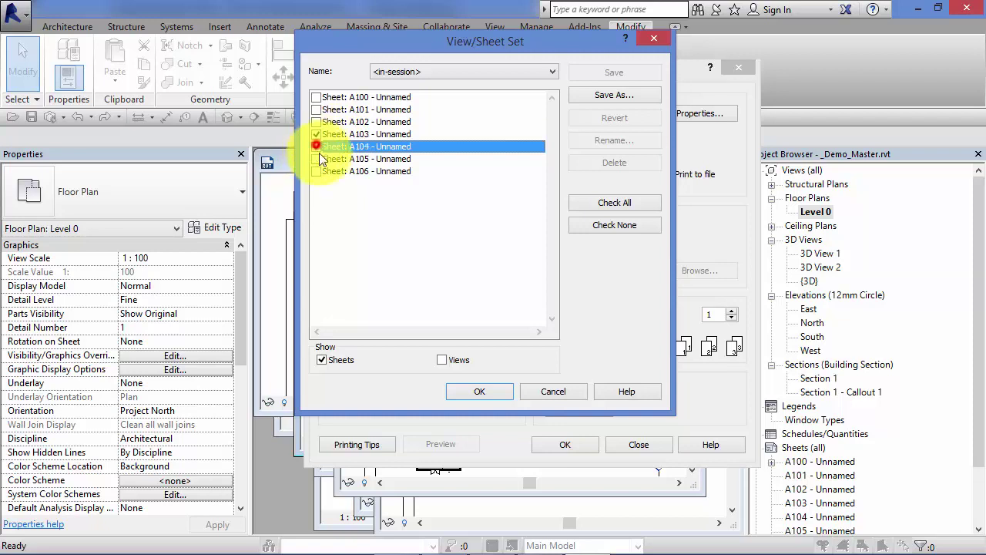
{"action": "left_click", "coordinate": [316, 159]}
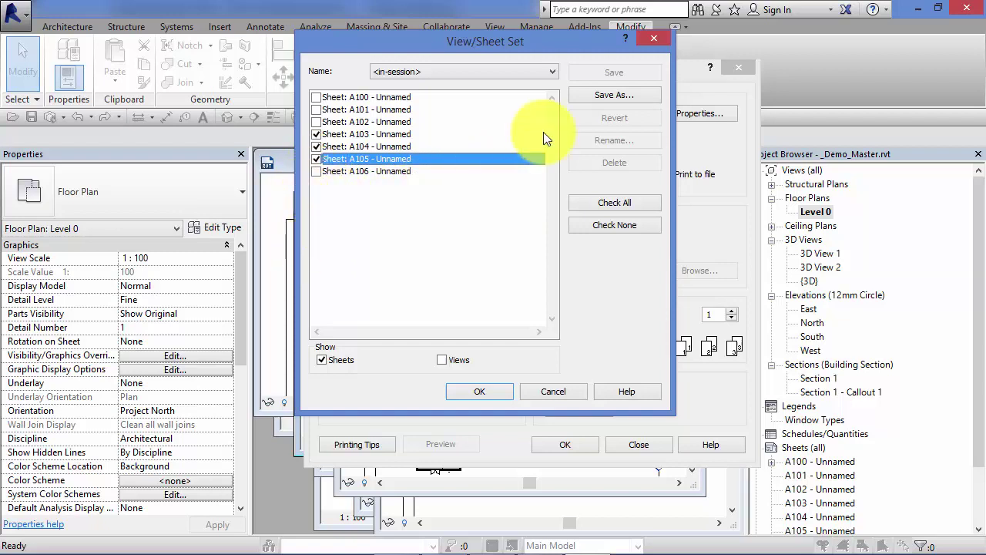
{"action": "left_click", "coordinate": [592, 94]}
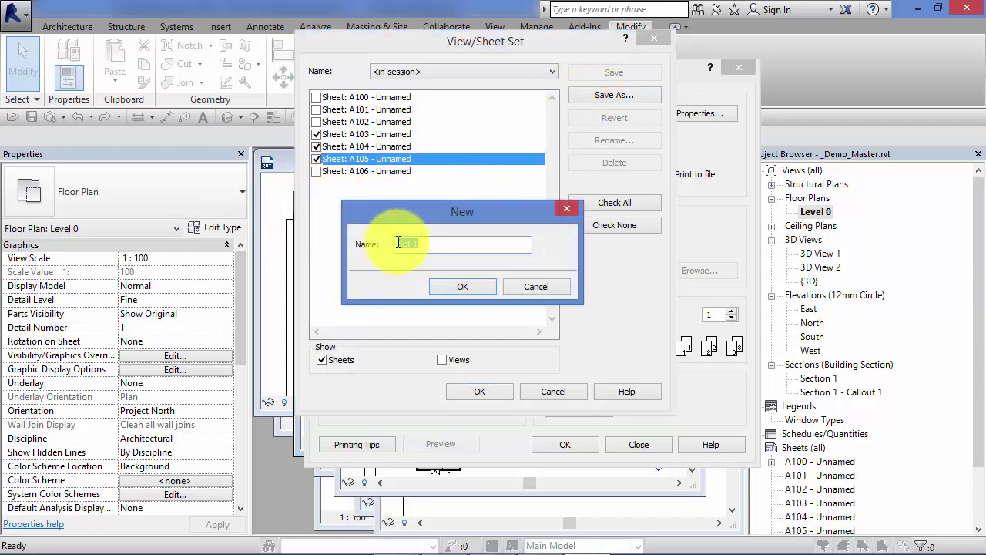
Step: Cancel naming the new sheet set, leaving the selection unsaved
{"action": "left_click", "coordinate": [531, 286]}
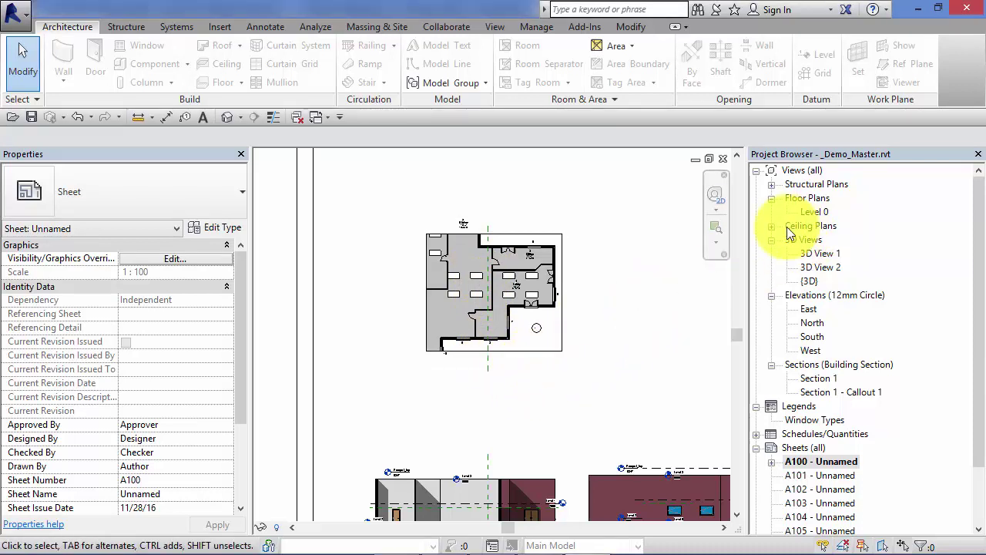
{"action": "double_click", "coordinate": [815, 211]}
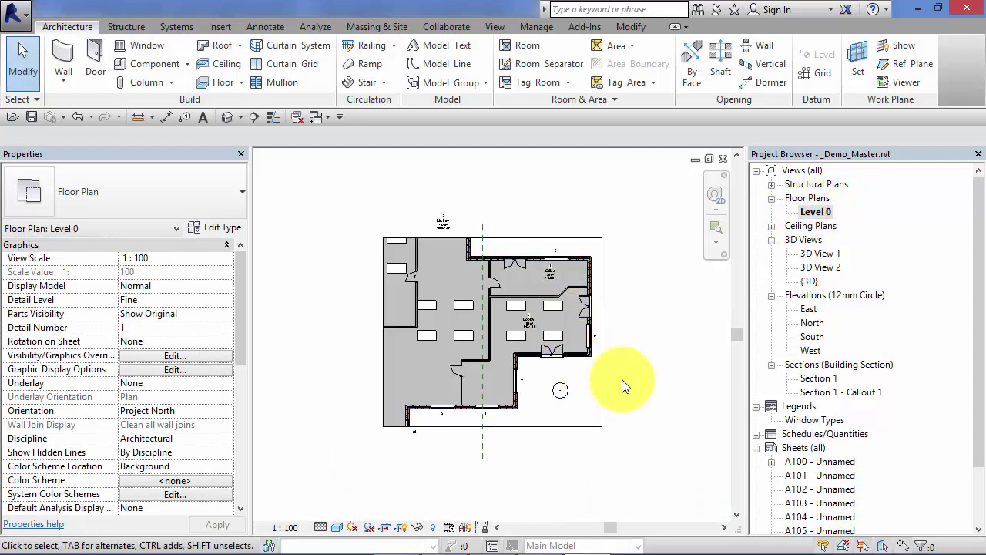
{"action": "middle_click_drag", "start_coordinate": [628, 387], "coordinate": [621, 376]}
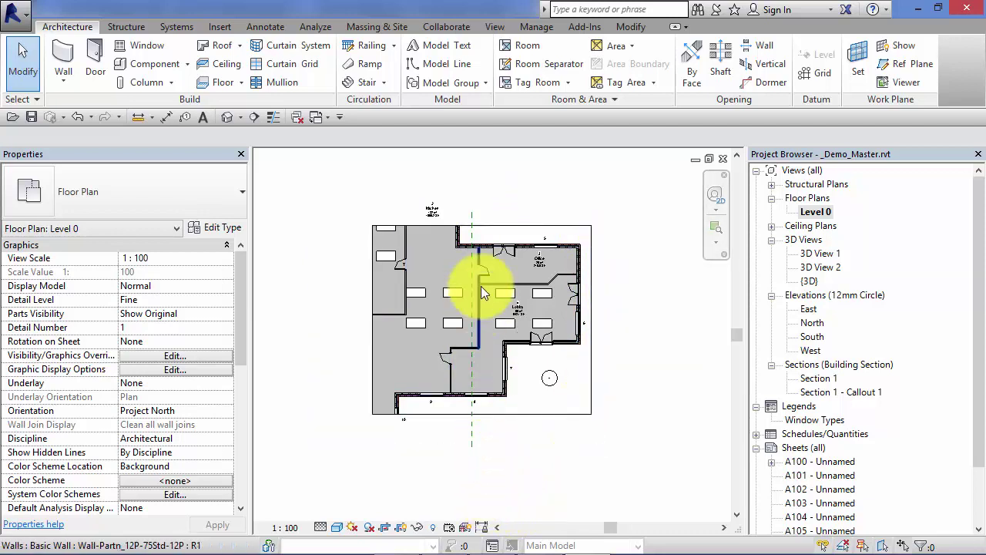
{"action": "double_click", "coordinate": [832, 462]}
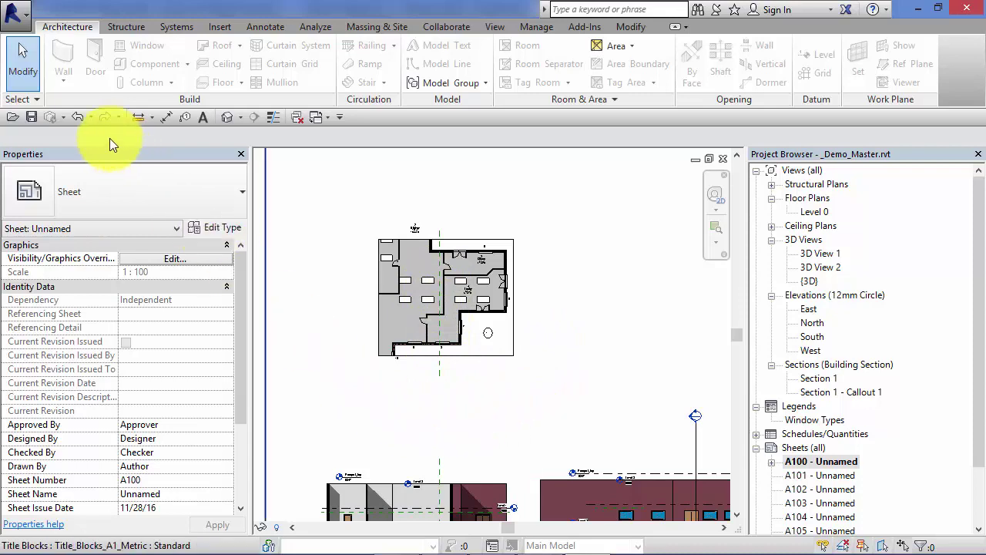
Step: Reopen Print and review the Setup ref/work plane and crop boundary options without changes
{"action": "left_click", "coordinate": [19, 21]}
{"action": "left_click", "coordinate": [61, 380]}
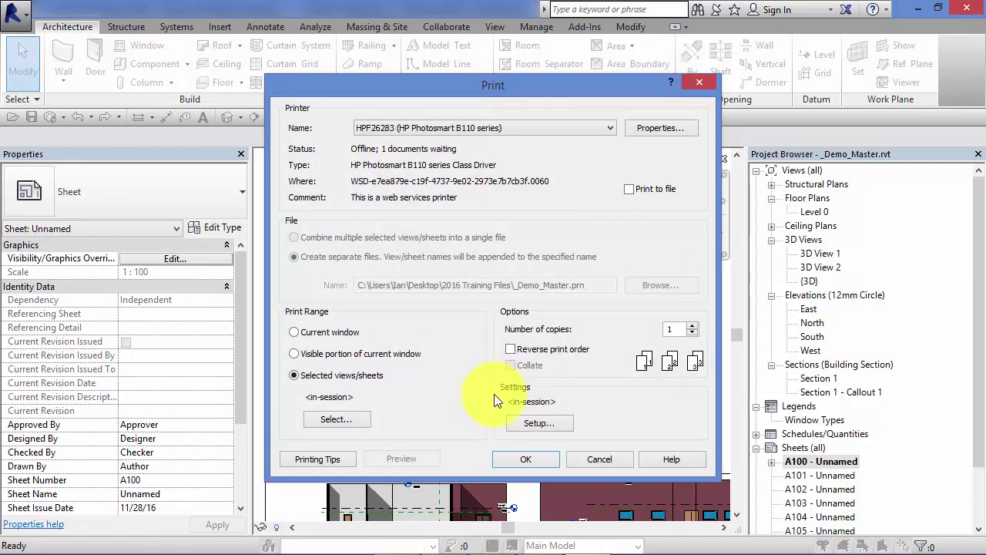
{"action": "left_click", "coordinate": [549, 424]}
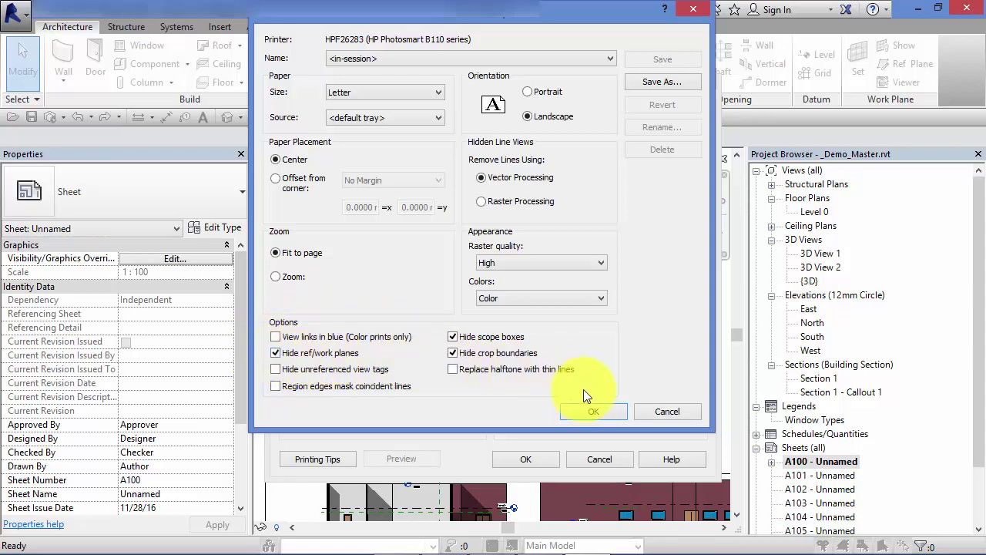
{"action": "left_click", "coordinate": [662, 412]}
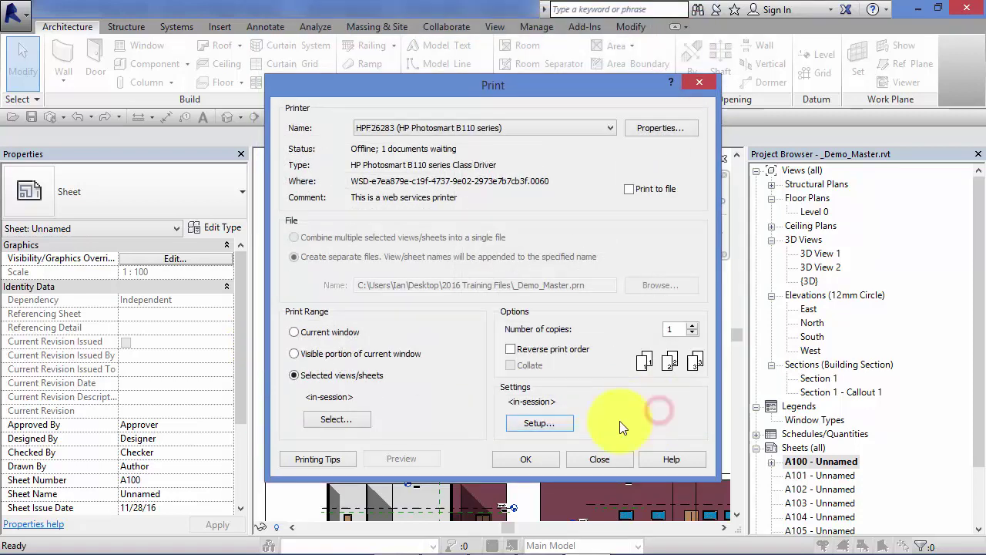
Step: Close the Print dialog without sending anything to print
{"action": "left_click", "coordinate": [584, 460]}
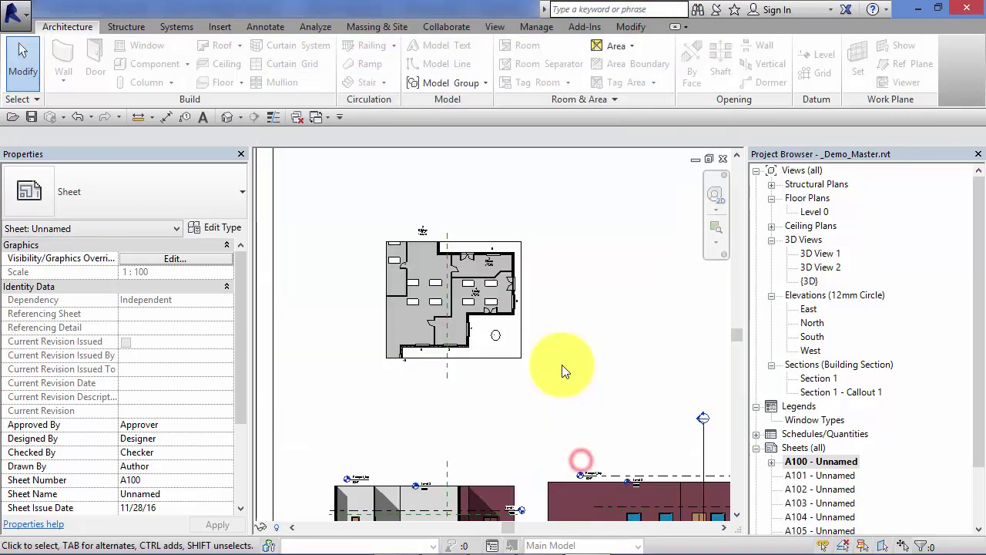